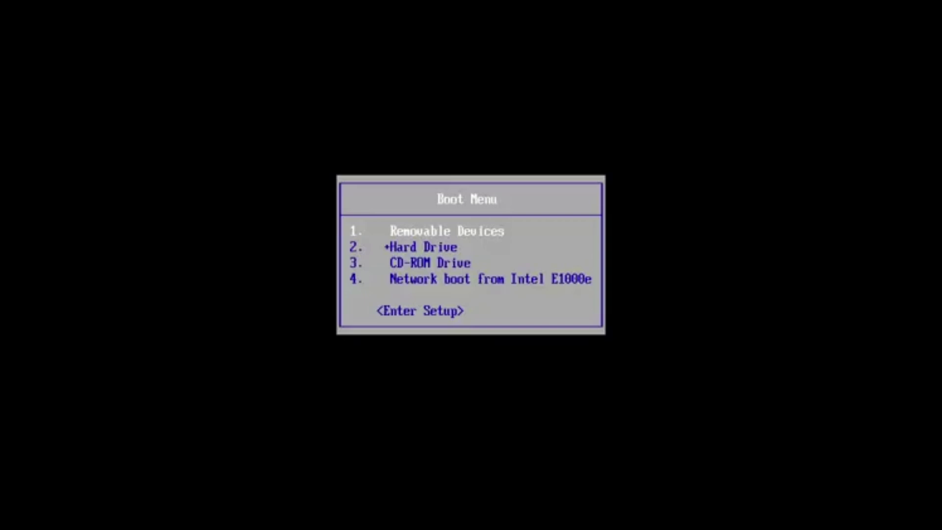
Boot the PC from the CD-ROM Drive and open Command Prompt under Advanced options.
key("Down")
key("Down")
key("Return")
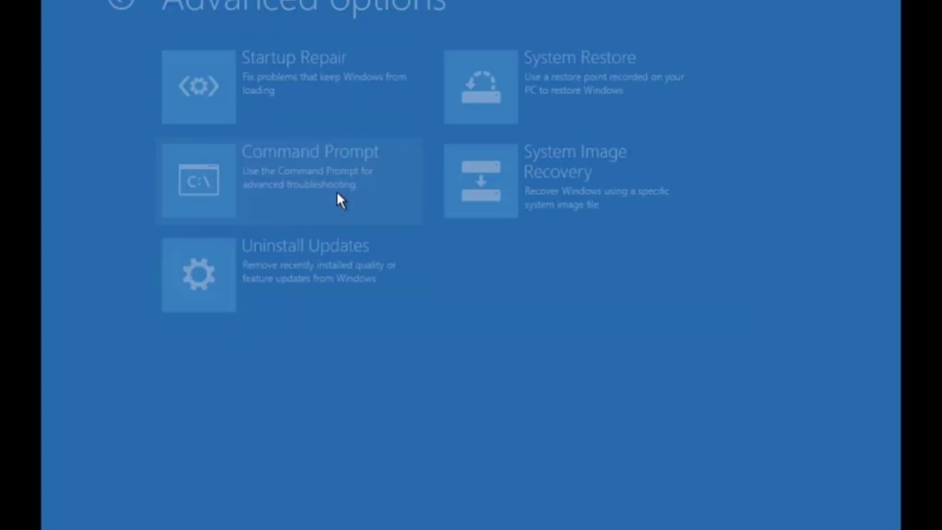
left_click(340, 201)
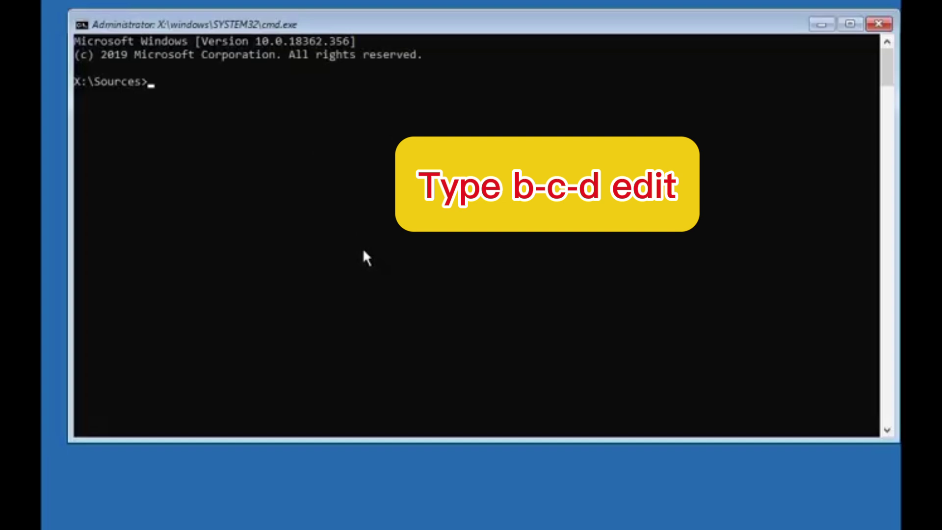
type("bcded")
type("it")
Run bcdedit and highlight the Boot Manager partition=C: and loader partition=D: lines.
key("Return")
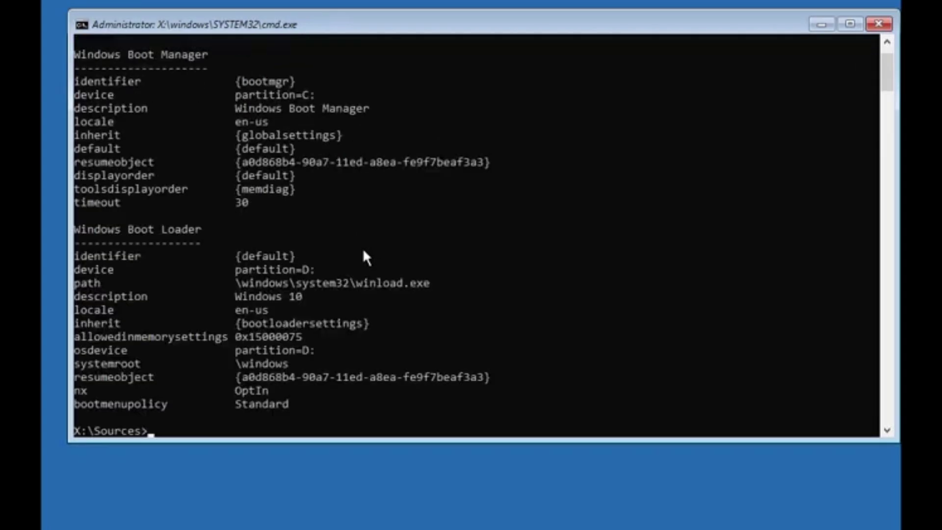
left_click_drag(235, 101, 361, 125)
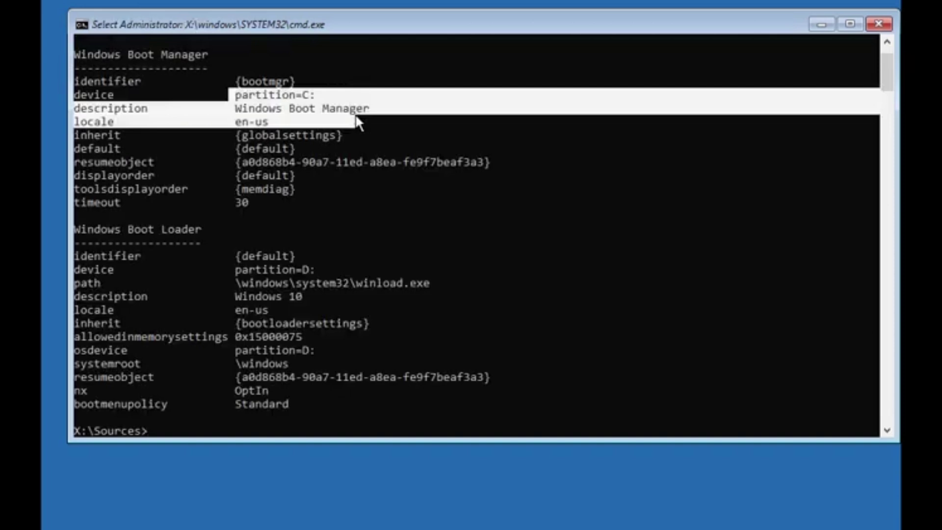
left_click_drag(221, 269, 429, 287)
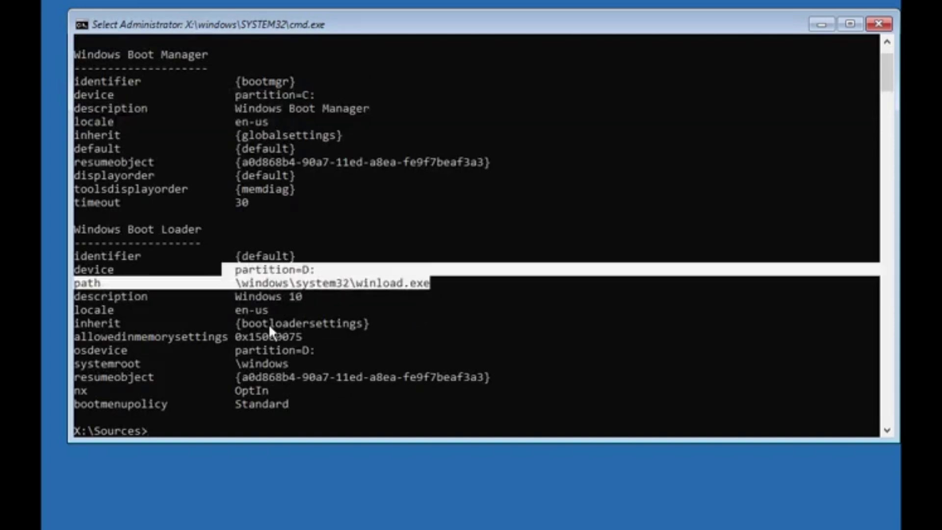
left_click(214, 424)
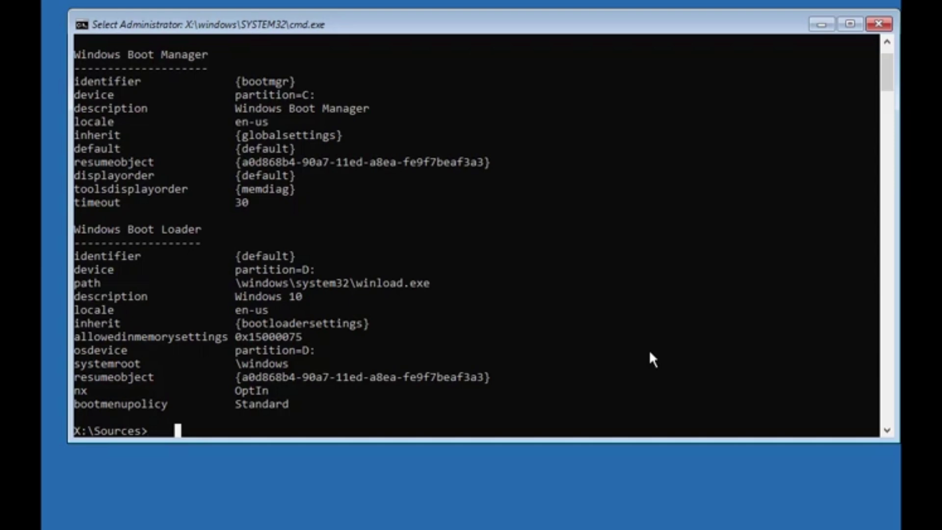
type("bootrec ")
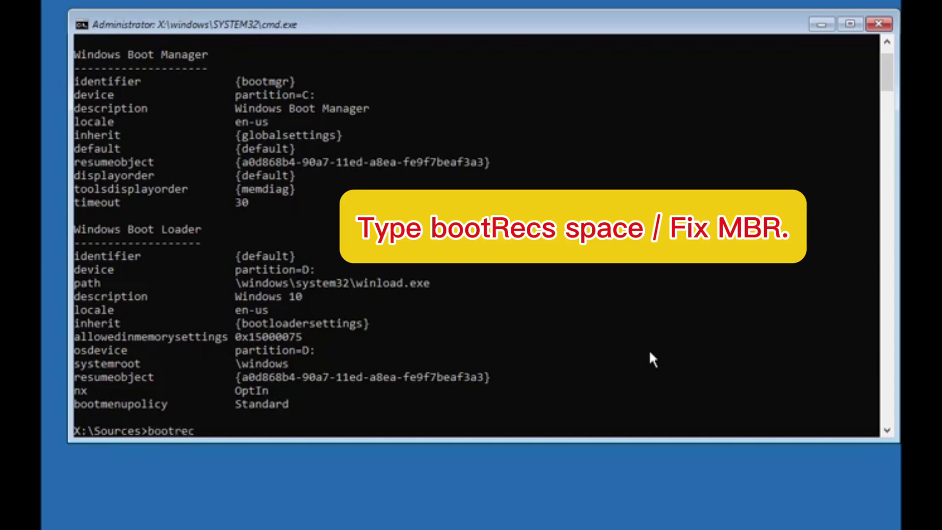
type("/fixm")
type("br")
Run bootrec /fixmbr, bootrec /fixboot, bootsect /nt60 sys, then bootrec /fixboot again.
key("Return")
type("b")
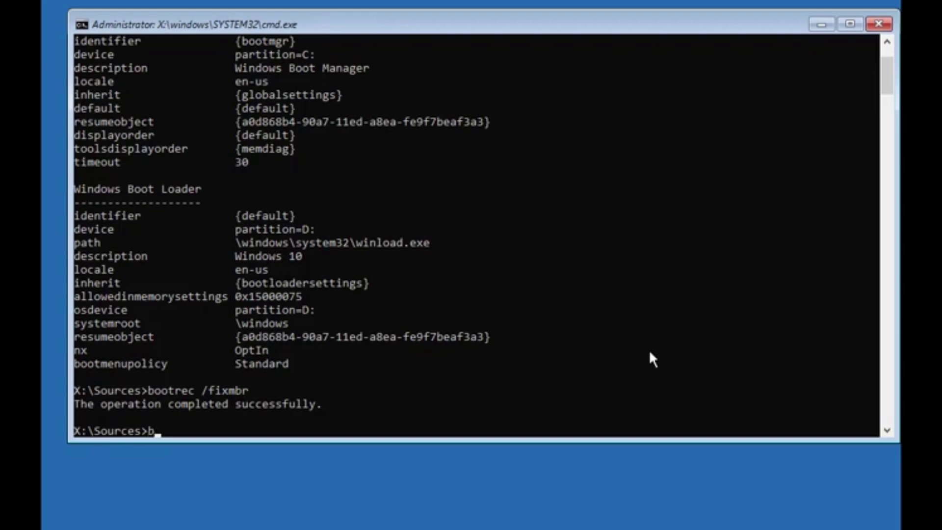
type("ootrec /")
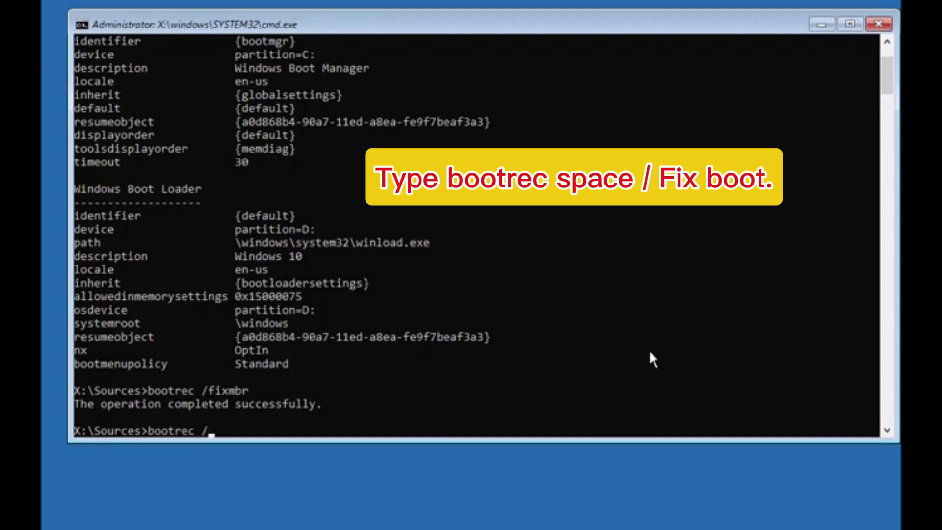
type("fixboot")
key("Return")
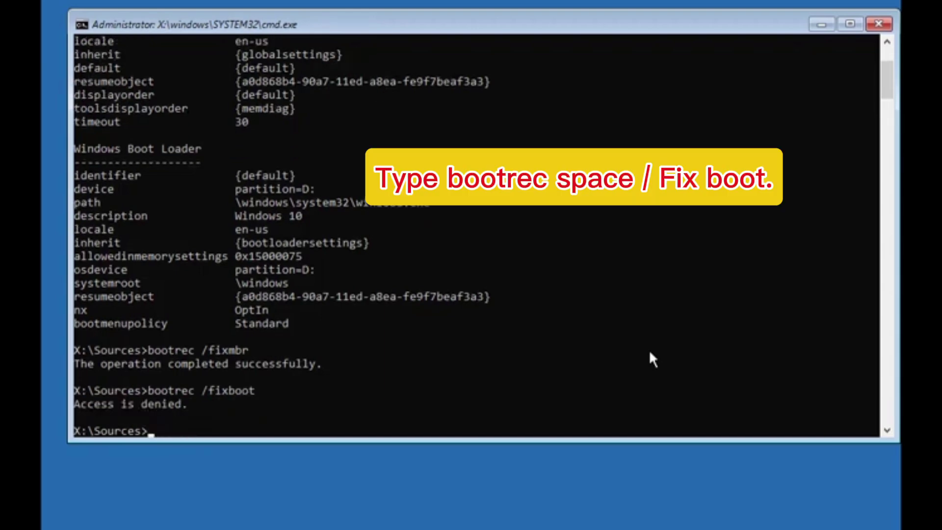
type("bo")
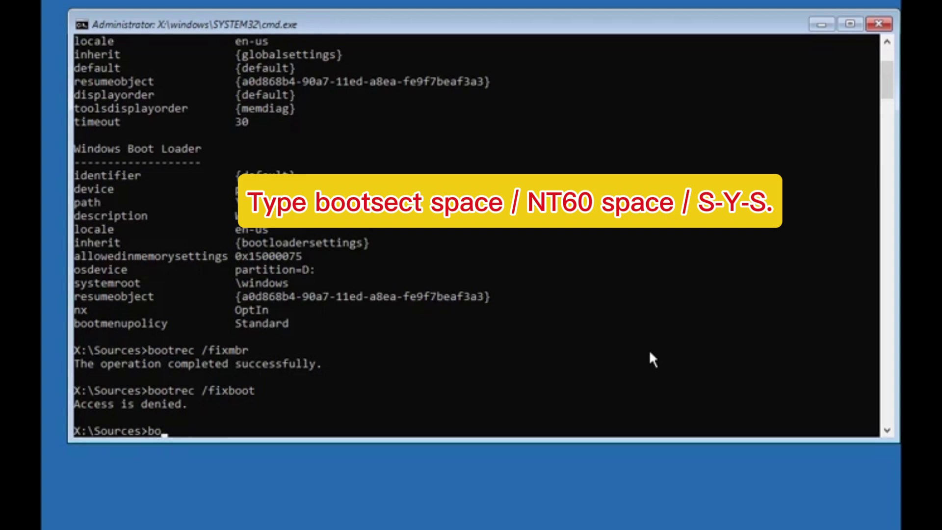
type("otsect /")
type("nt6")
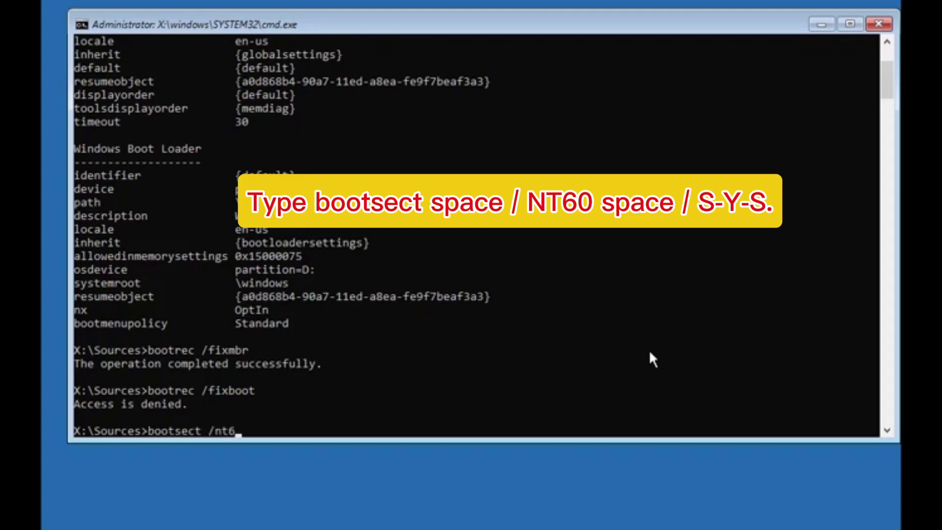
type("0 s")
key("BackSpace")
type("sys")
key("Return")
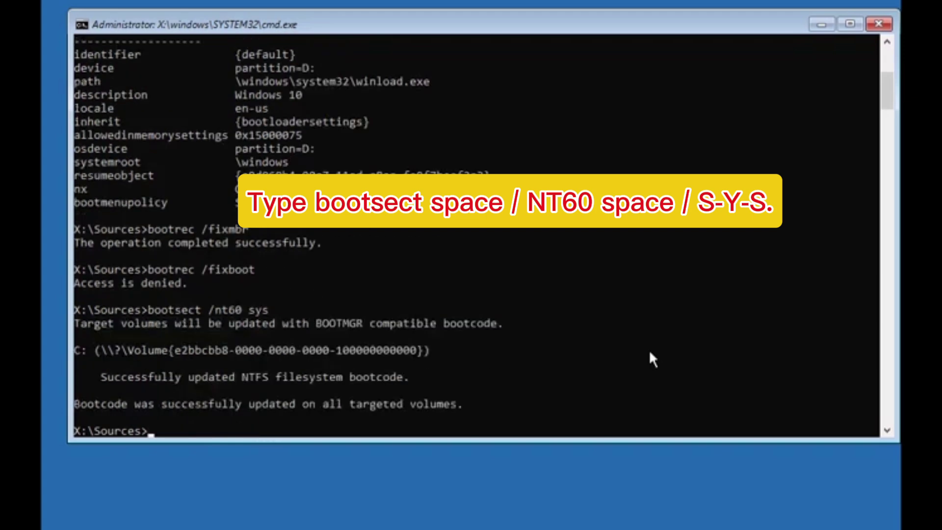
type("boo")
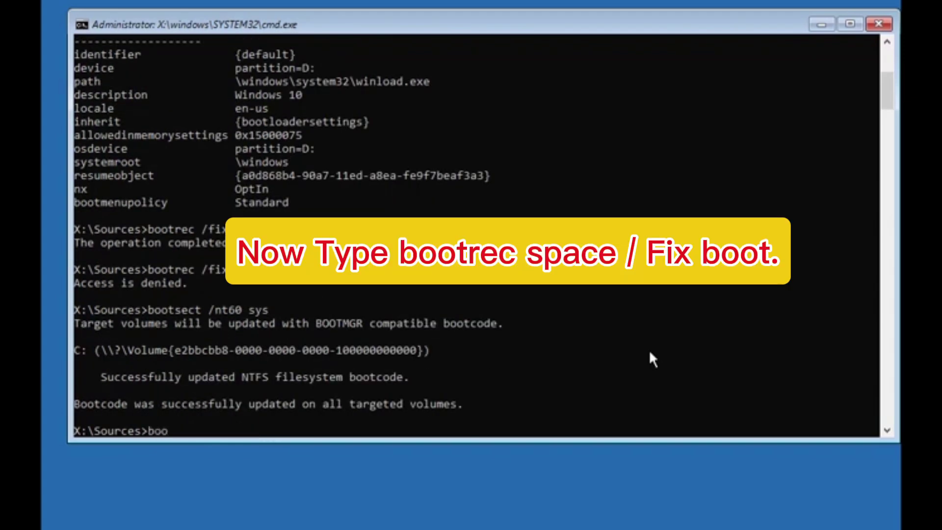
type("trec /fi")
type("xboot")
key("Return")
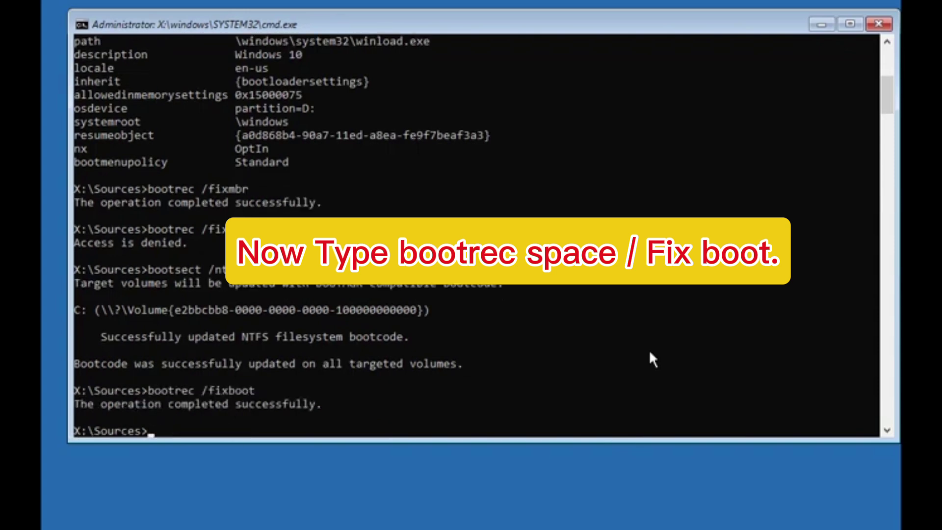
type("bcded")
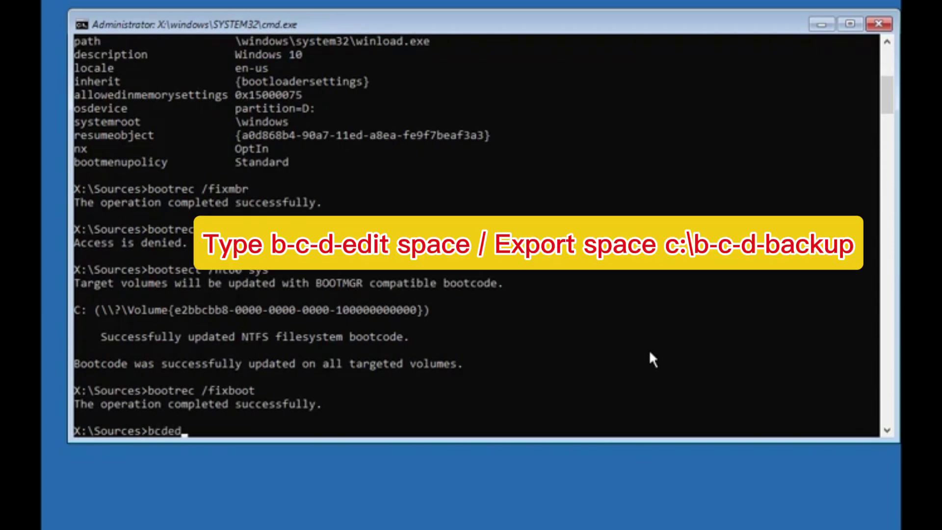
type("it /ex")
type("port c")
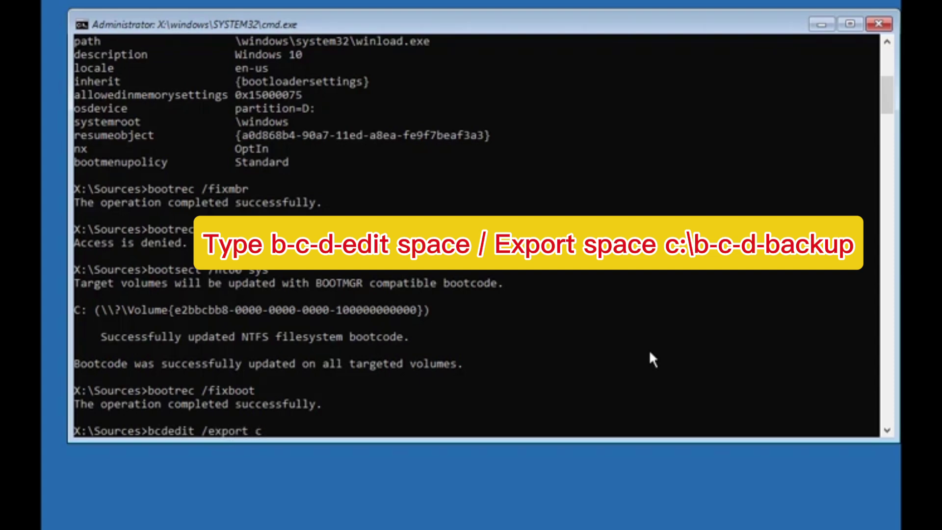
type(":\\bcd")
type("backup")
Export the BCD store as a backup to c:\bcdbackup.
key("Return")
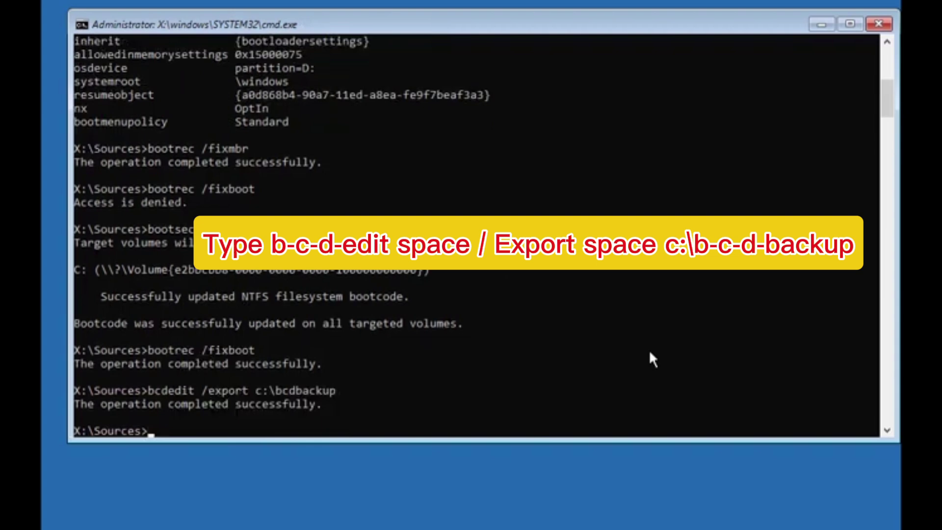
type("attrib")
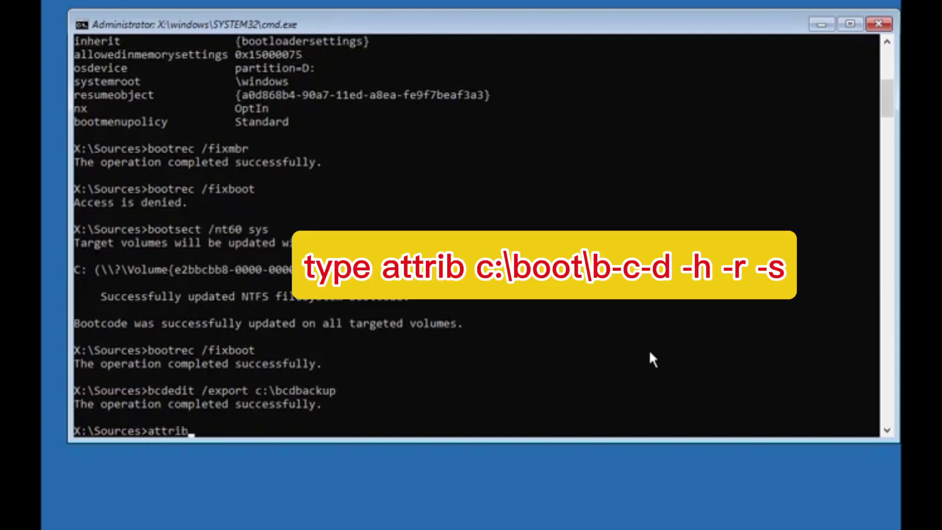
type(" c:\\")
type("boot")
type("\\")
type("bcd ")
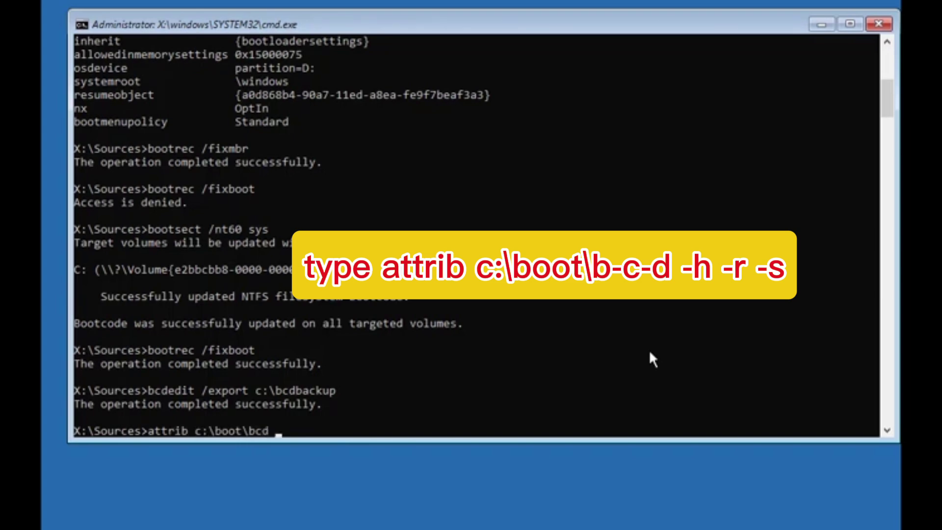
type("-h -")
type("r -s")
Run attrib to clear the hidden, read-only and system flags on c:\boot\bcd.
key("Return")
type("ren ")
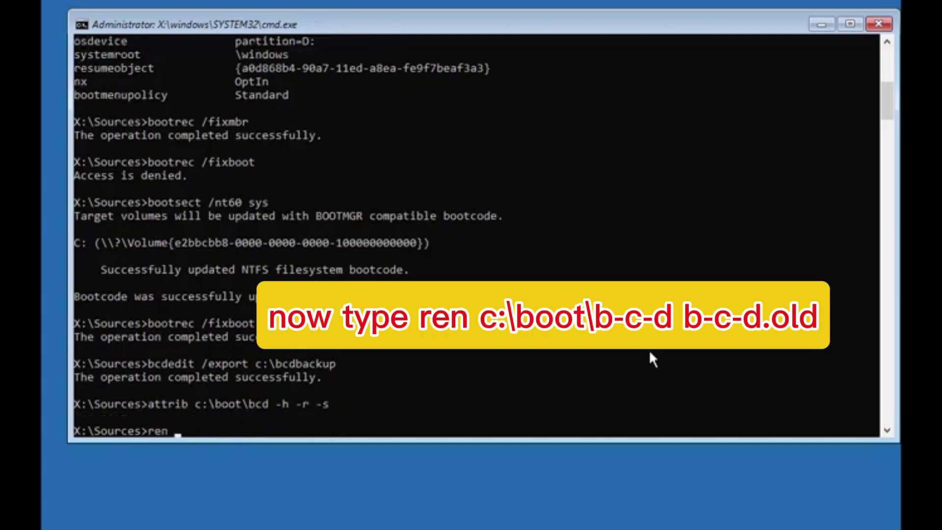
type("c:\\")
type("boot\\")
type("bcd bcd")
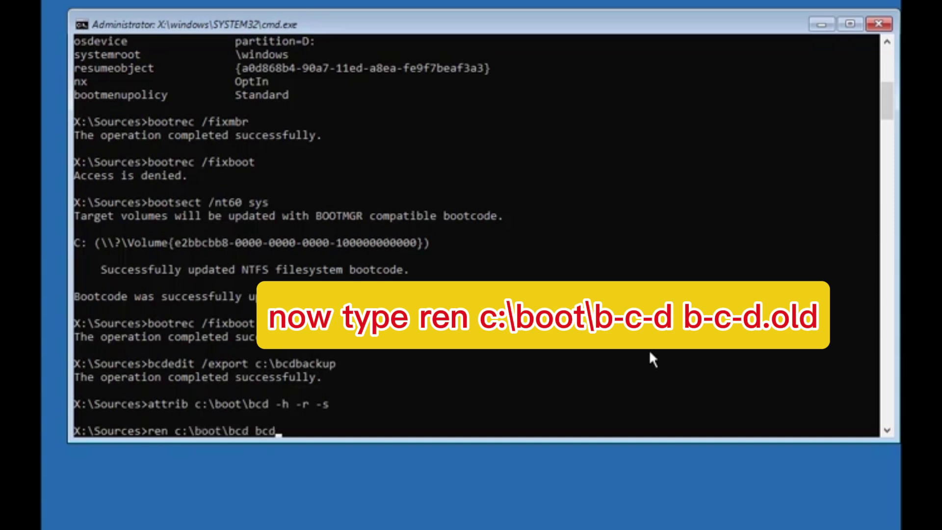
type(".old")
Rename c:\boot\bcd to bcd.old, then run bootrec /rebuildbcd and add D:\Windows.
key("Return")
type("bootre")
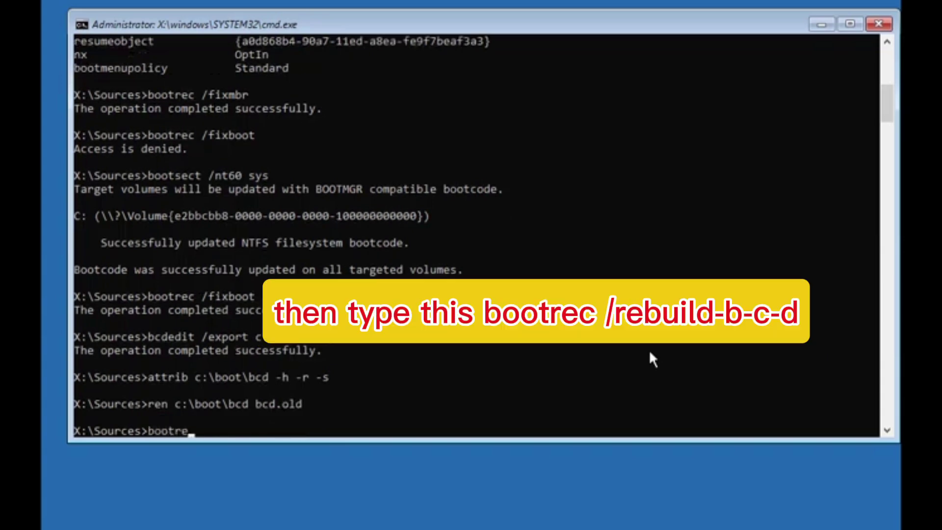
type("c /rebu")
type("ildbcd")
key("Return")
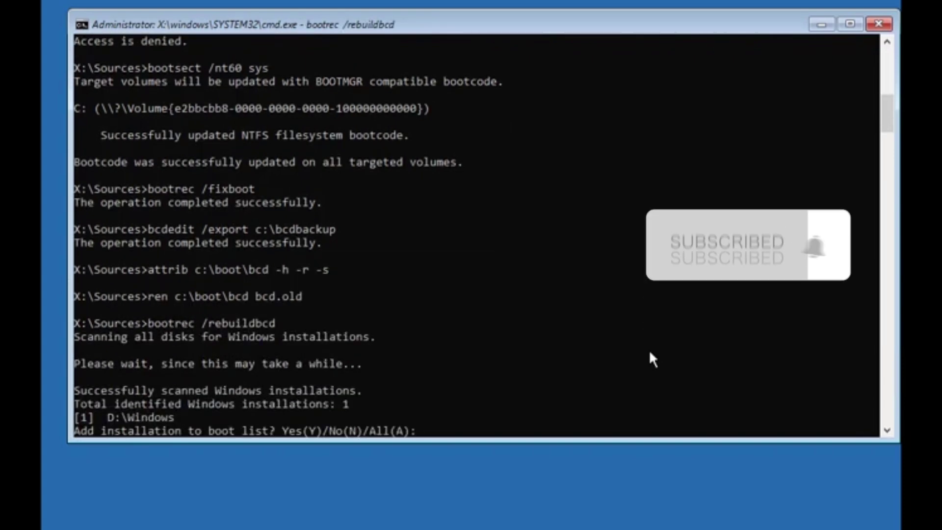
type("A")
key("Return")
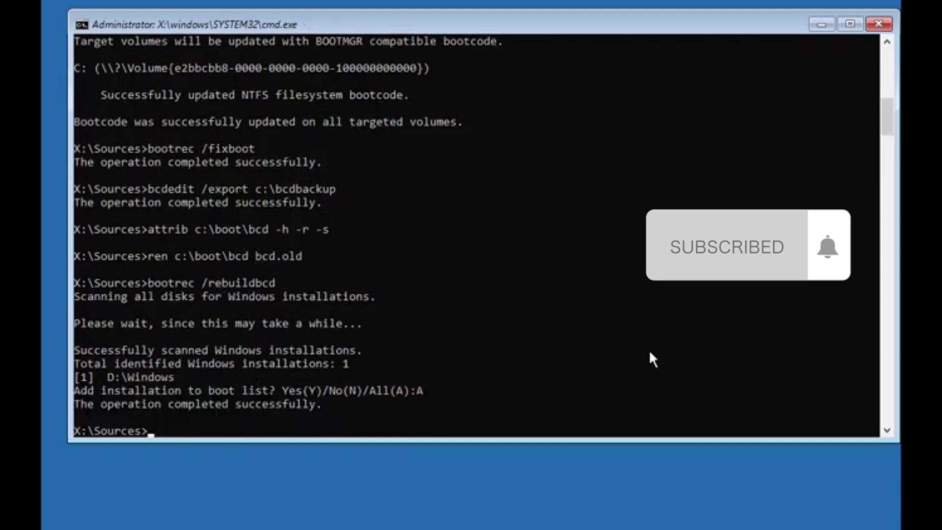
type("bcdboo")
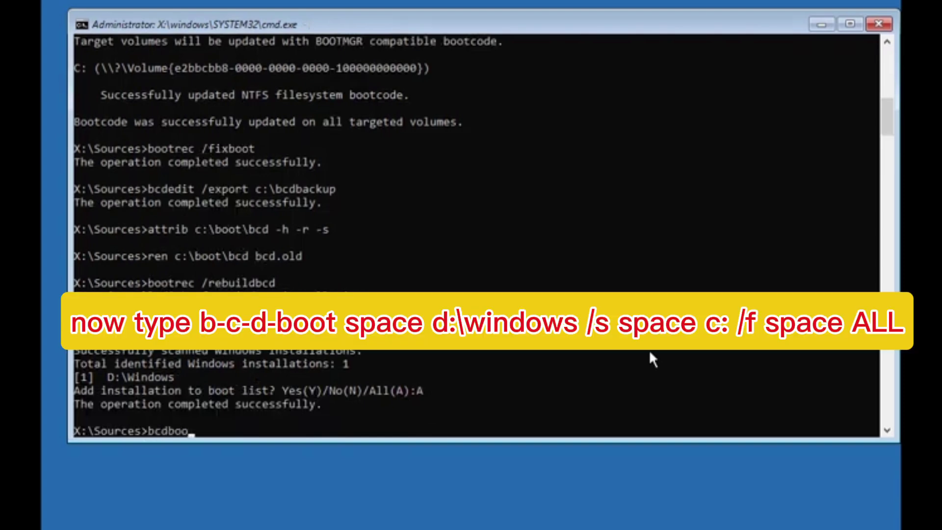
type("t ")
type("d:\\")
type("windows")
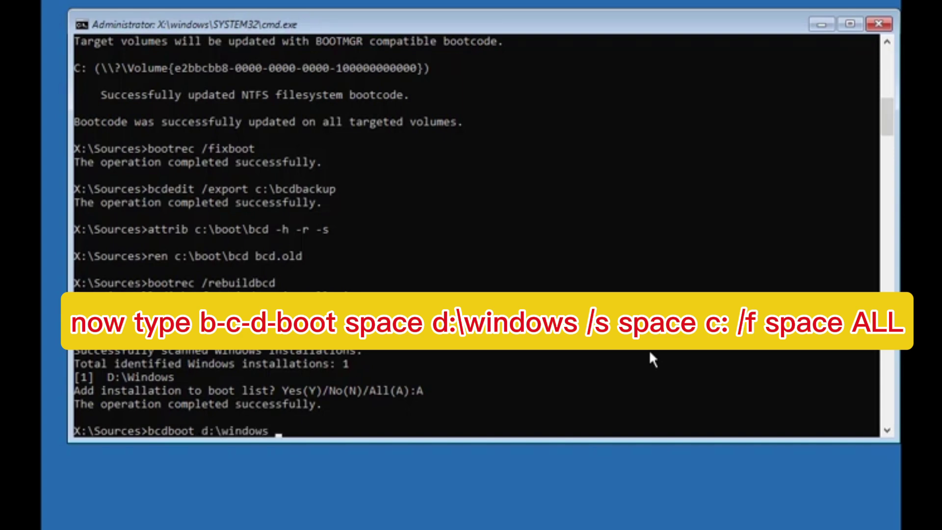
type(" /s")
type(" c: ")
type("/")
type("f ALL")
Run bcdboot d:\windows /s c: /f ALL, then exit the console.
key("Return")
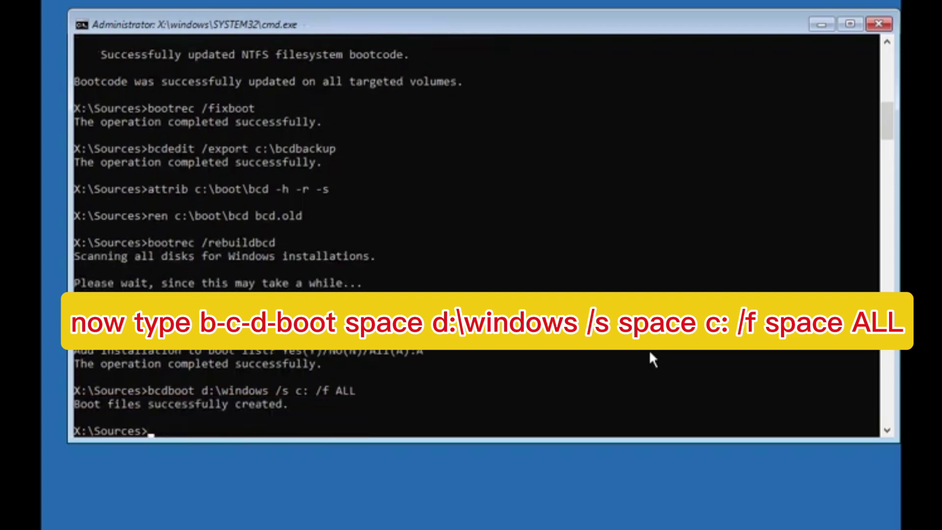
type("exit")
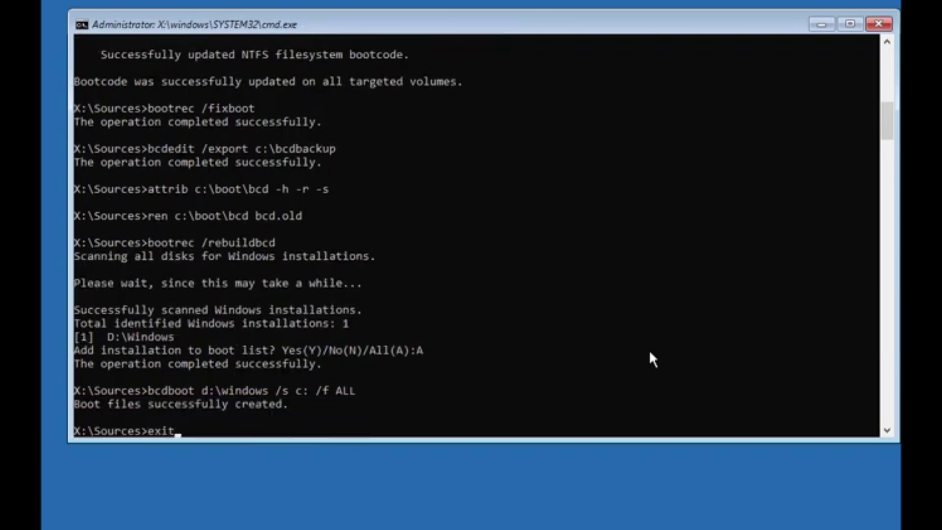
key("Return")
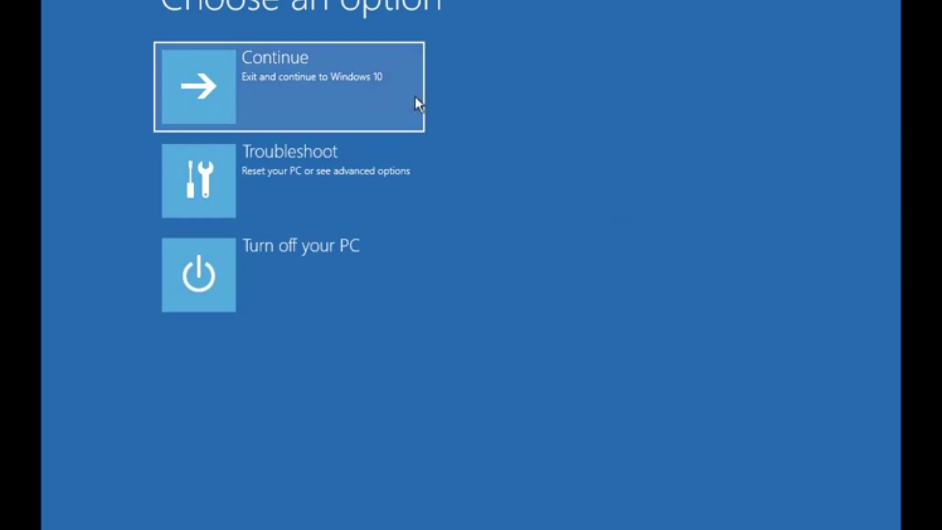
Choose Continue to exit recovery and boot into Windows 10.
left_click(417, 101)
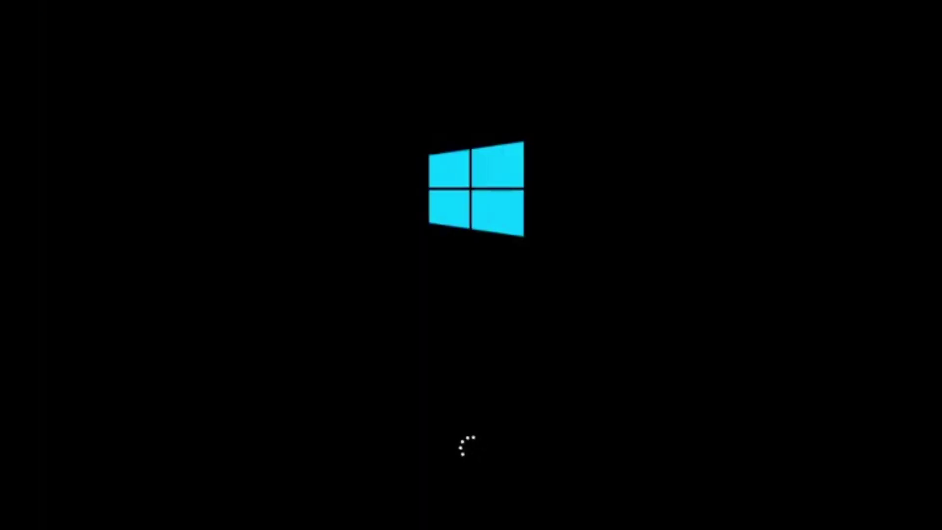